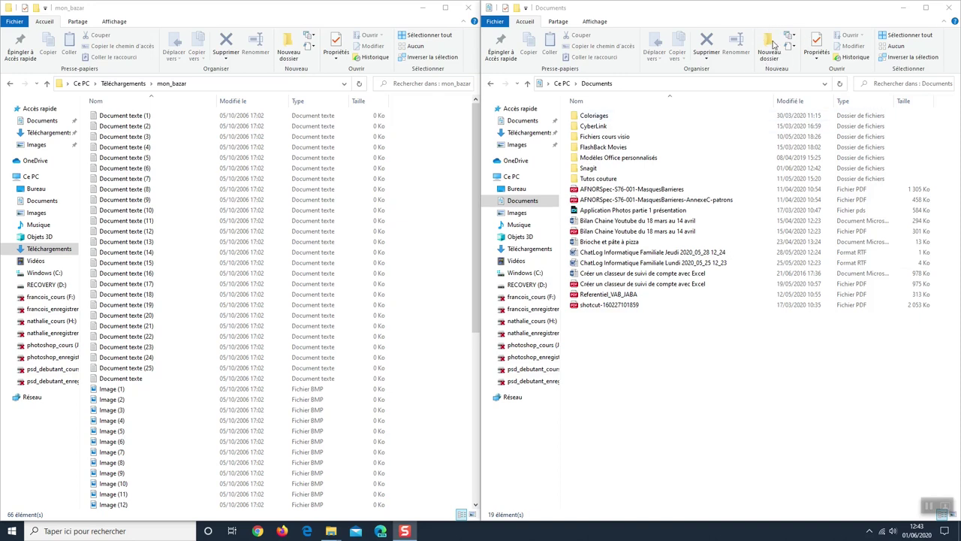
- Create a new folder named "Documents administratifs" in the Documents folder
click(692, 379)
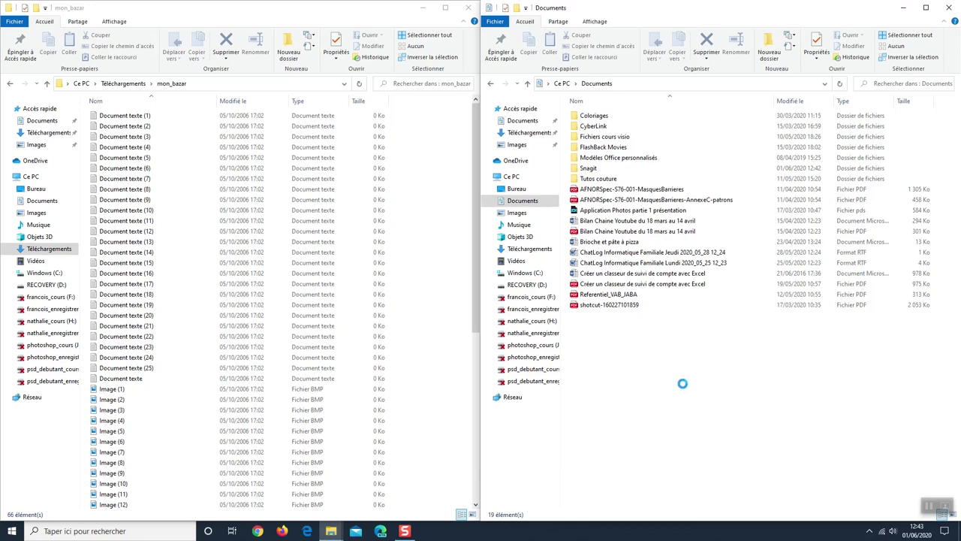
right_click(689, 378)
mouse_move(742, 356)
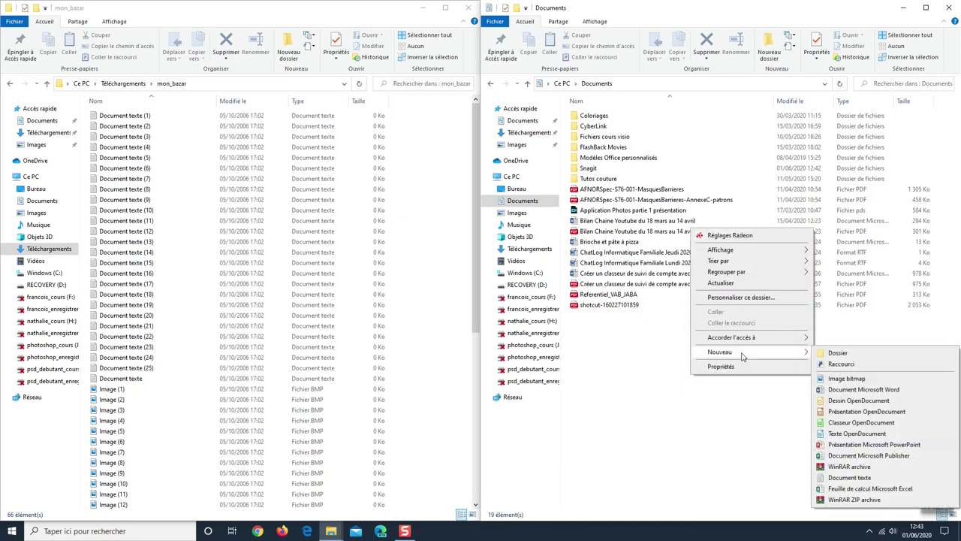
click(838, 352)
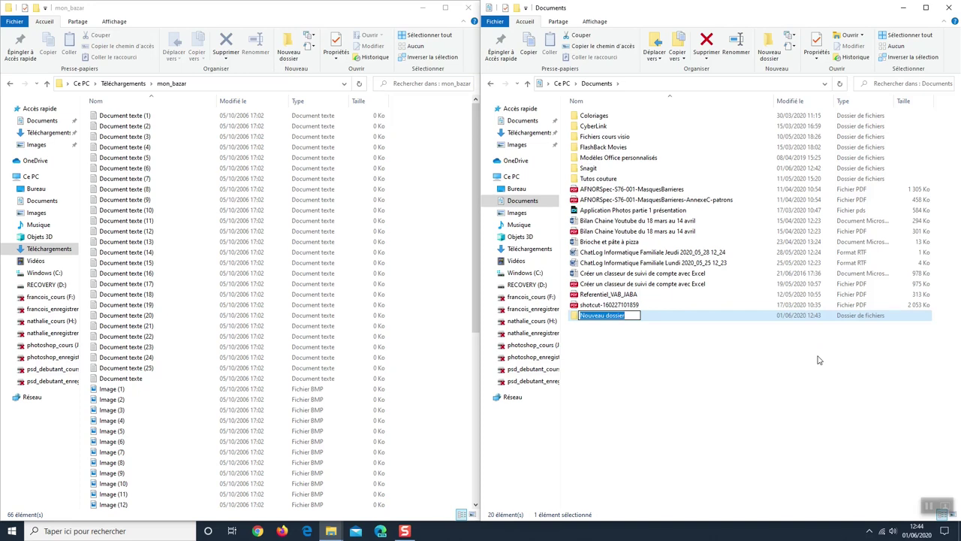
text(Documents administratifs)
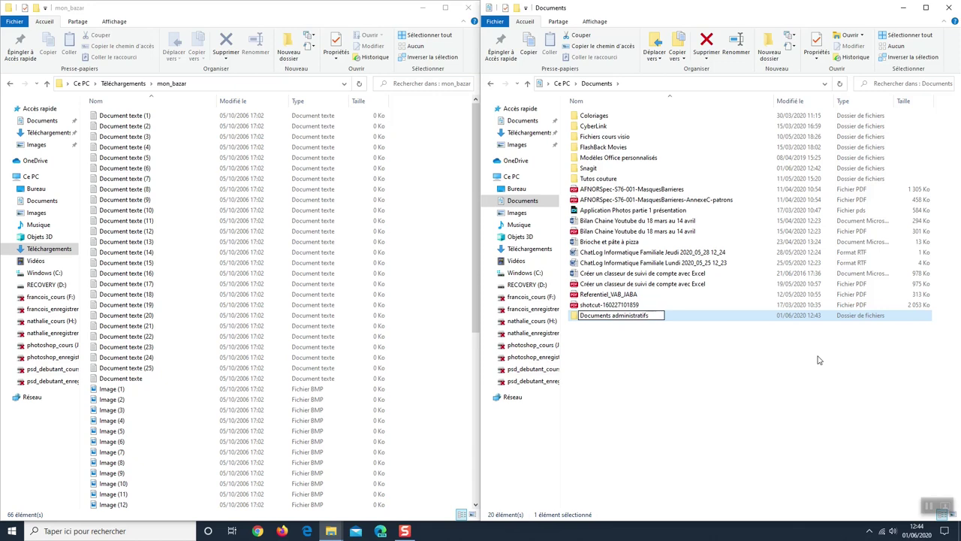
key(Return)
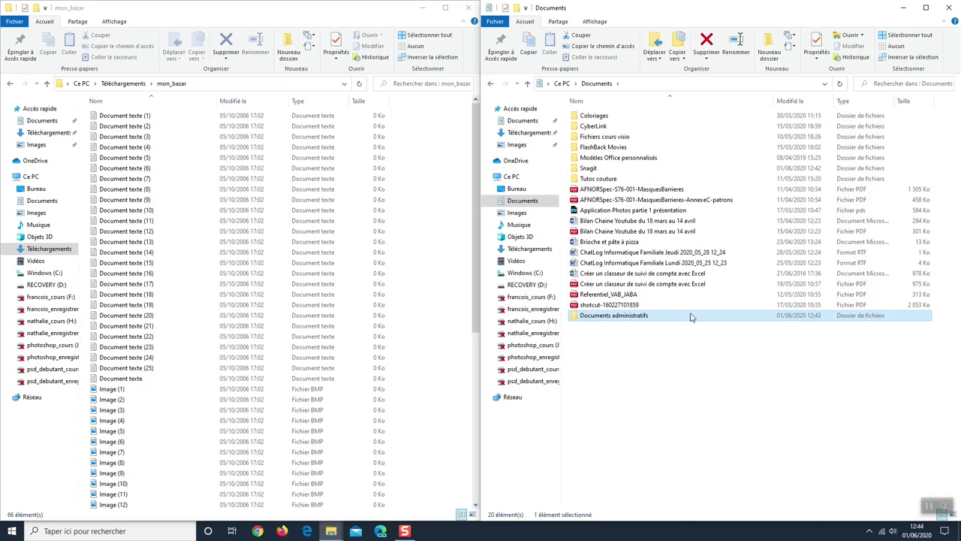
- Open the Documents administratifs folder and move Document texte (1) through (5) from mon_bazar into it
double_click(651, 316)
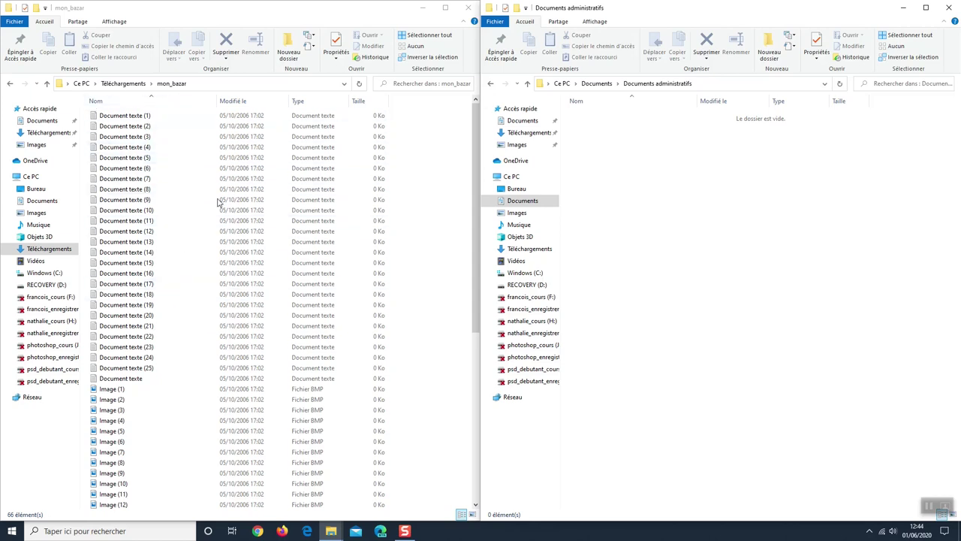
click(123, 118)
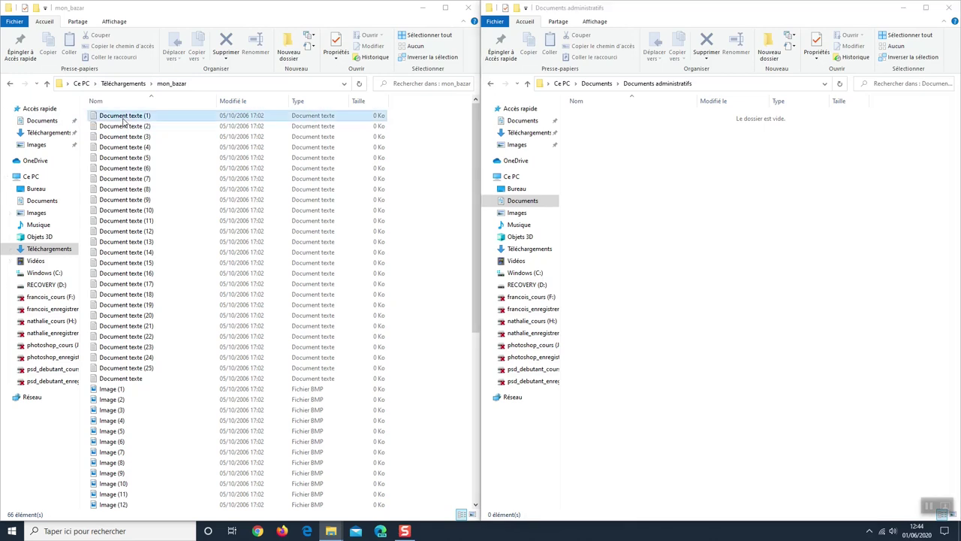
shift+click(146, 161)
drag(146, 160, 690, 249)
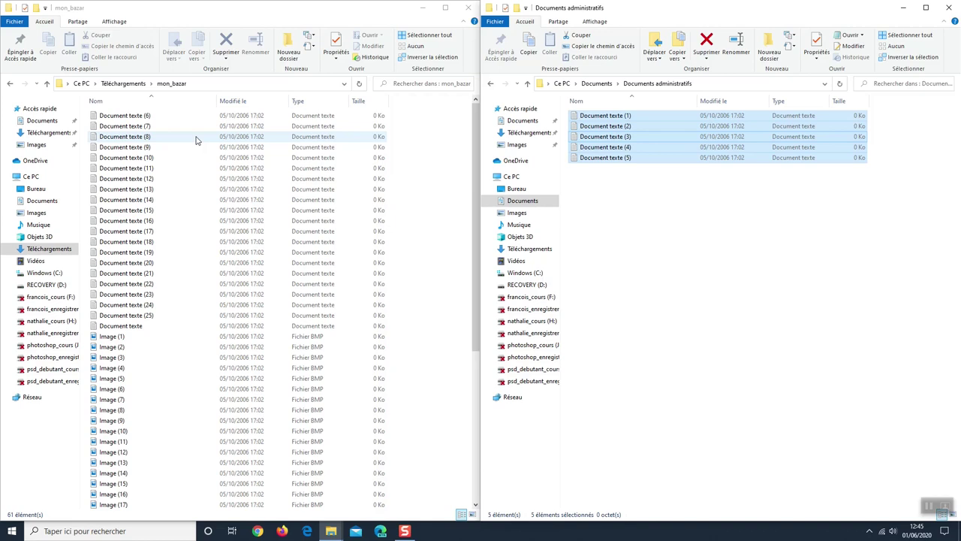
- Move the remaining text files, Document texte (6) through (25) and Document texte, from mon_bazar into Documents administratifs
click(159, 119)
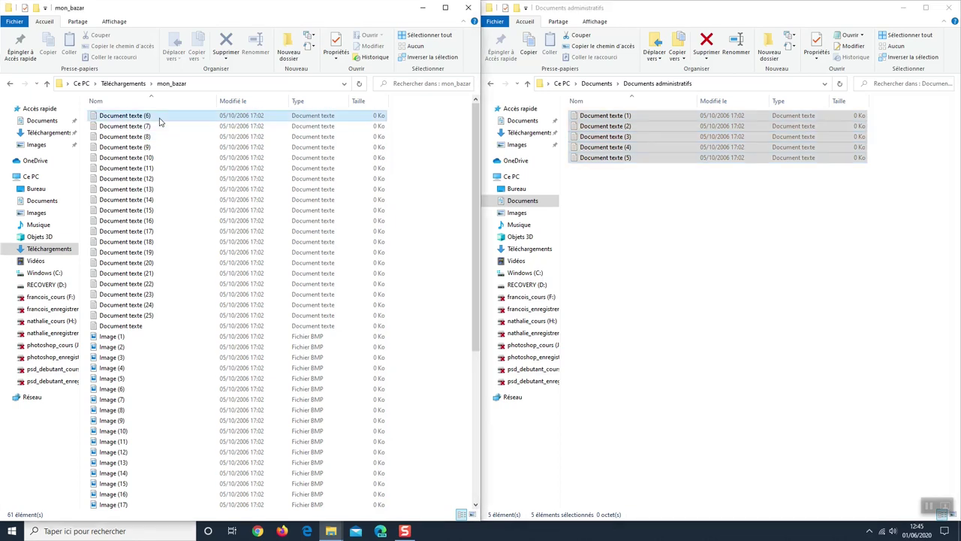
shift+click(143, 327)
drag(143, 327, 669, 291)
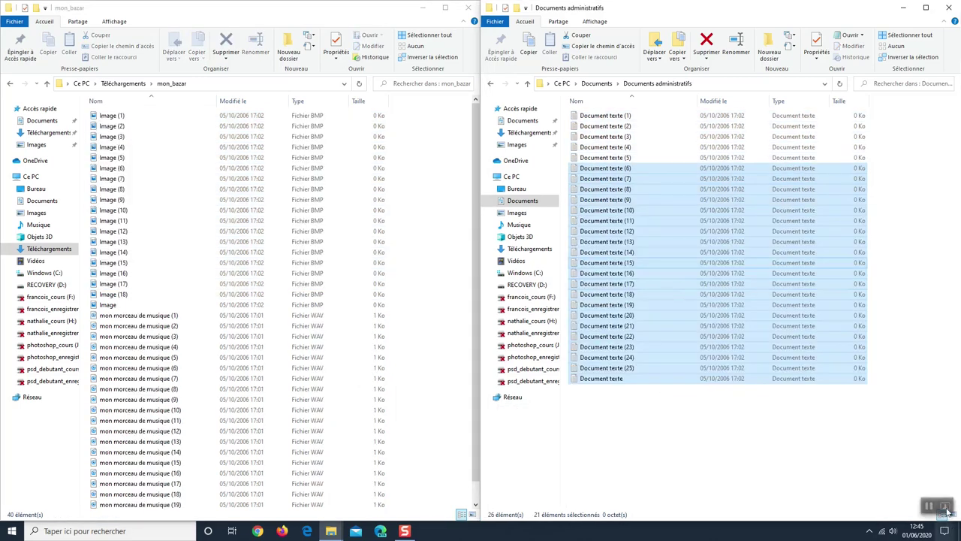
click(800, 469)
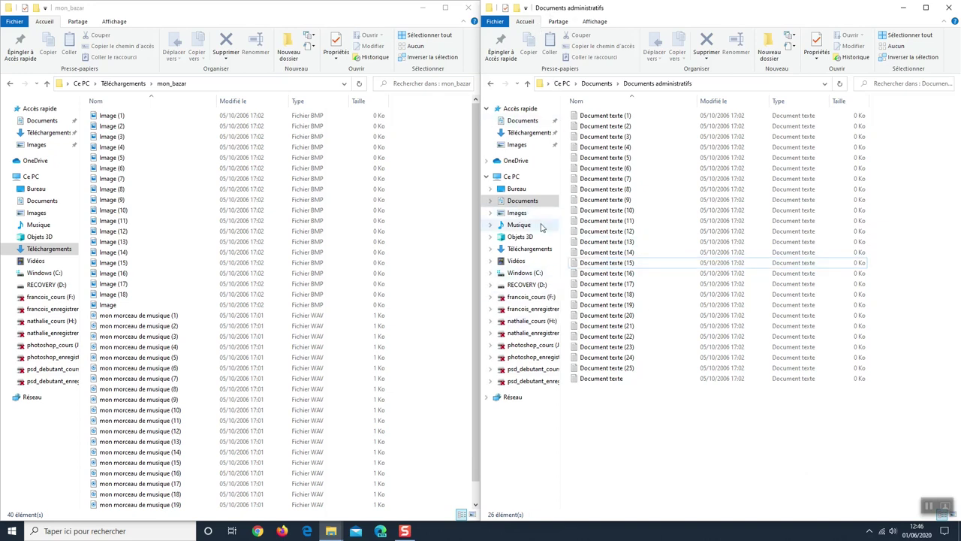
- Create a new folder named "Eté 2019" in the Images folder
click(520, 214)
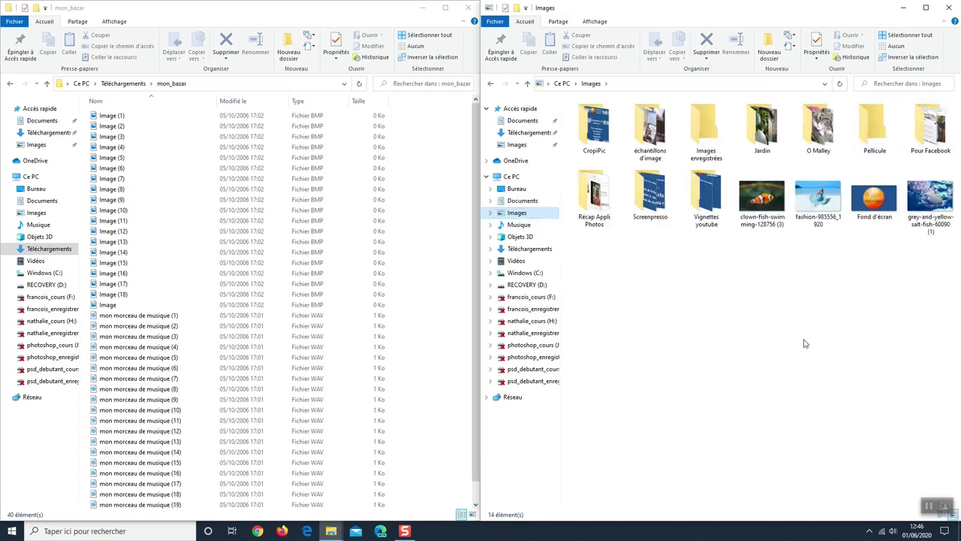
right_click(721, 309)
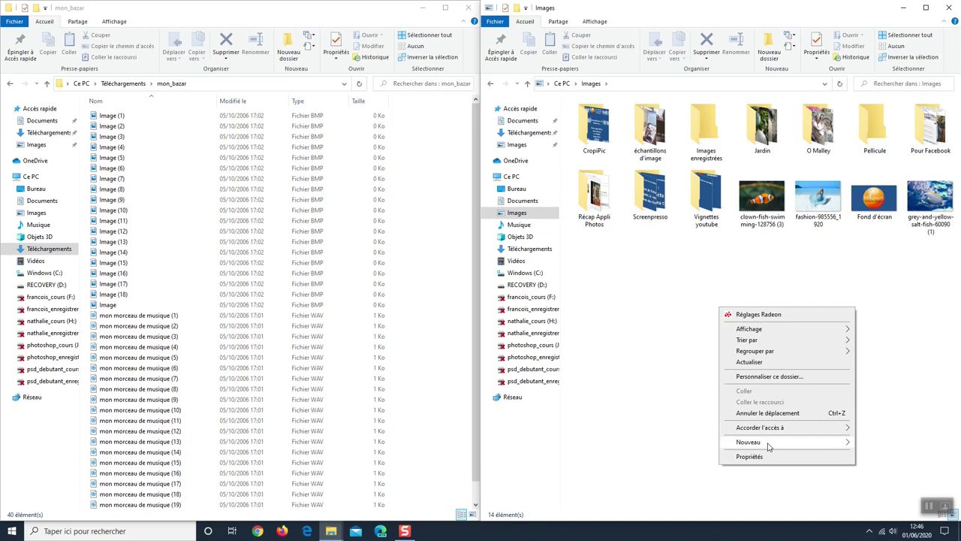
mouse_move(768, 446)
click(629, 294)
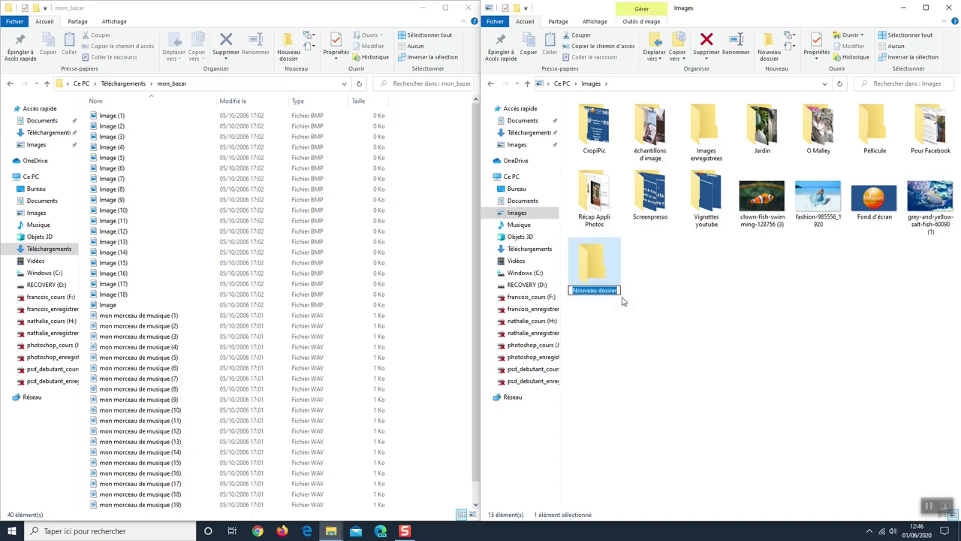
text(Eté)
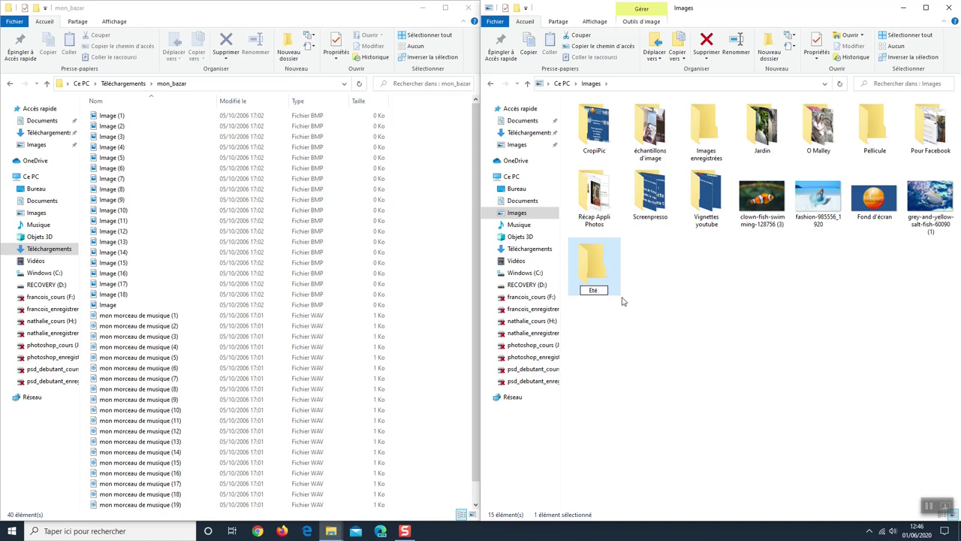
text( 2019)
key(Return)
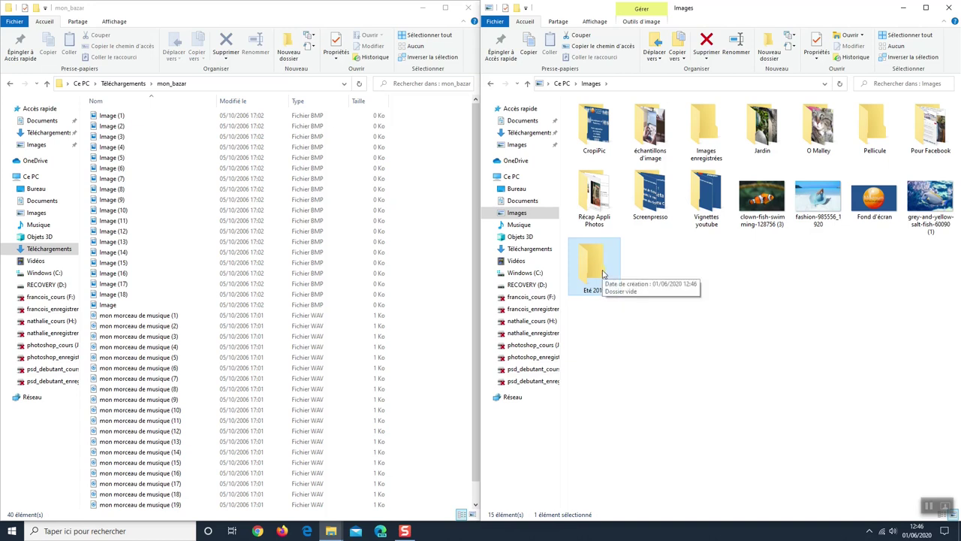
- Open the Eté 2019 folder and move all the BMP image files from mon_bazar into it
double_click(602, 273)
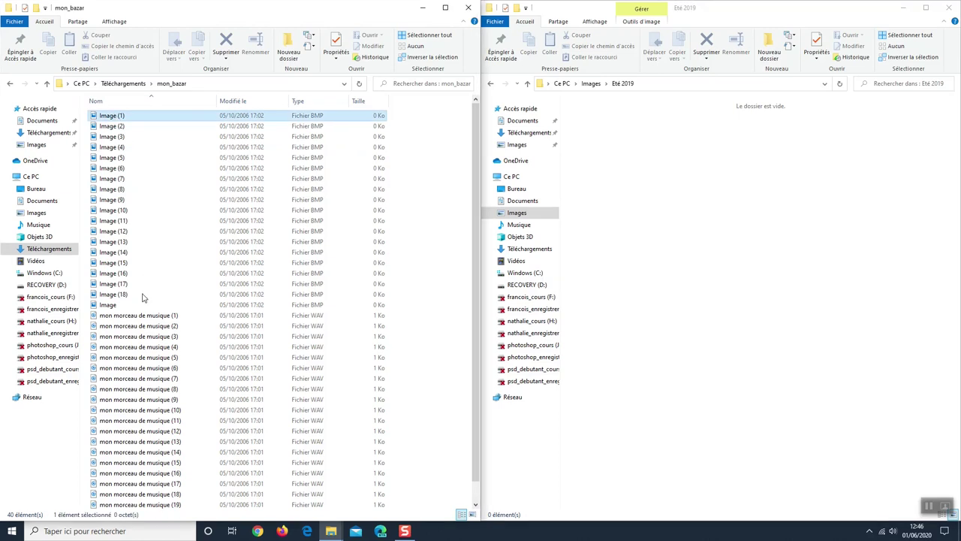
shift+click(107, 307)
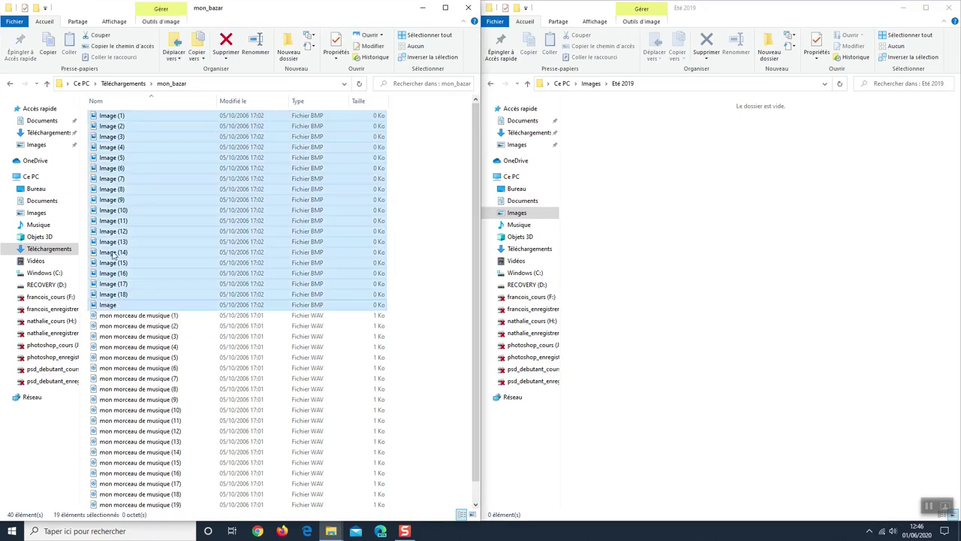
drag(124, 171, 795, 256)
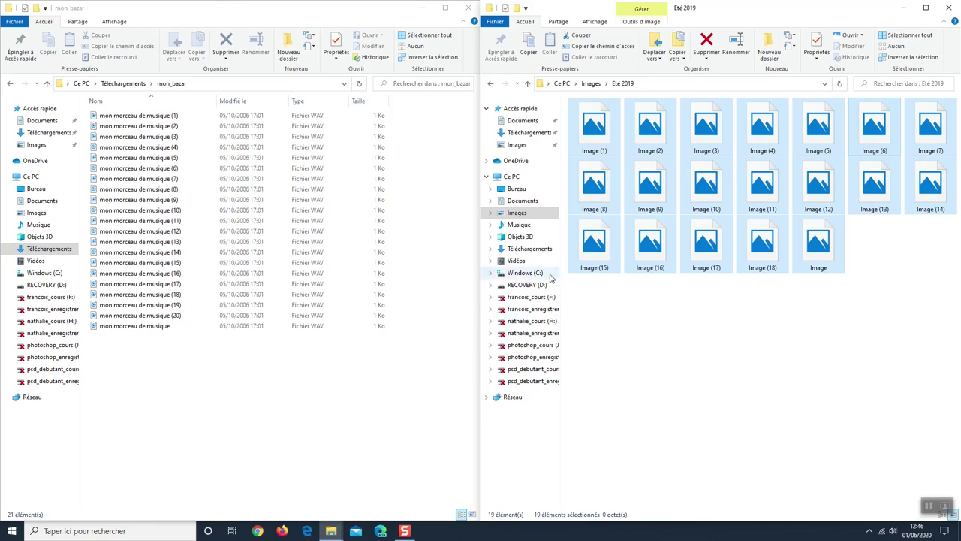
- Create a new folder named "Dalida" in the Musique folder
click(518, 224)
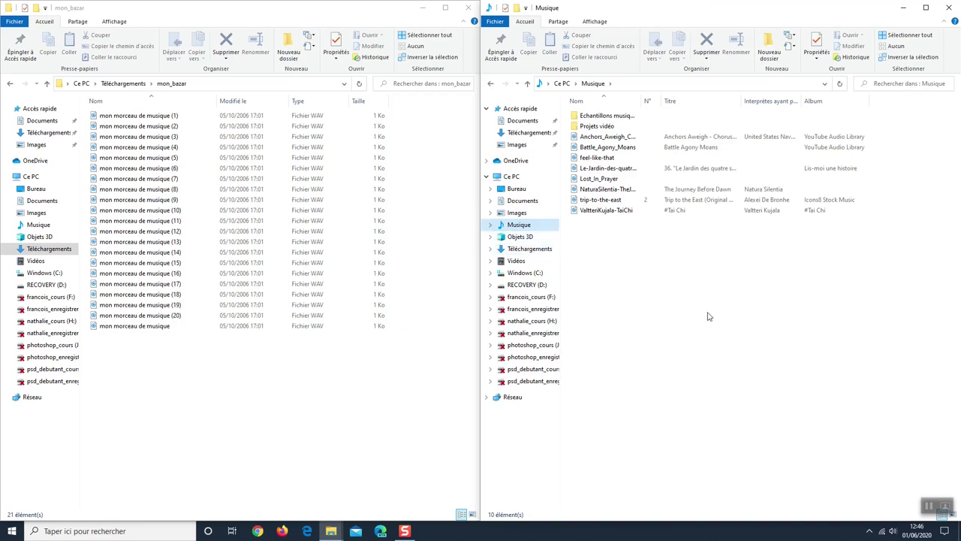
key(ctrl+shift+n)
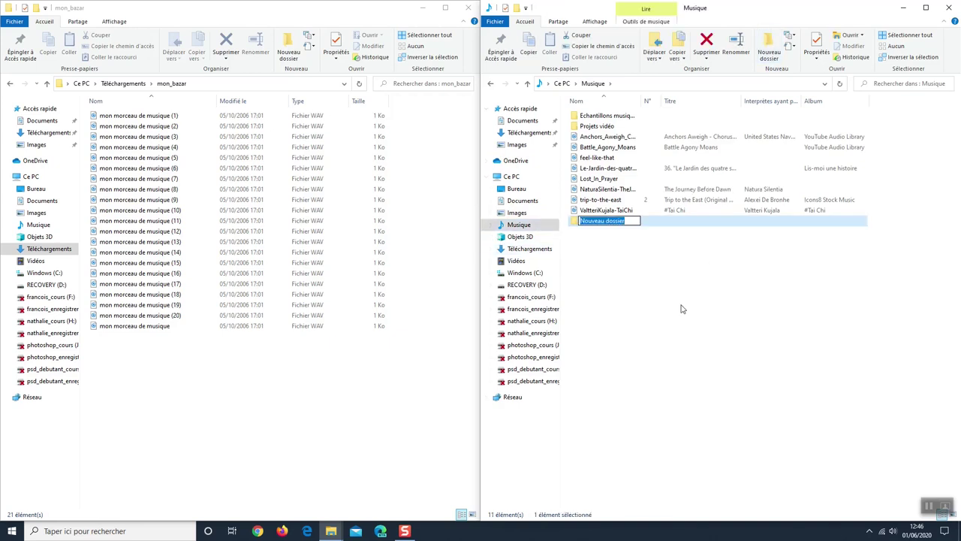
text(Dalida)
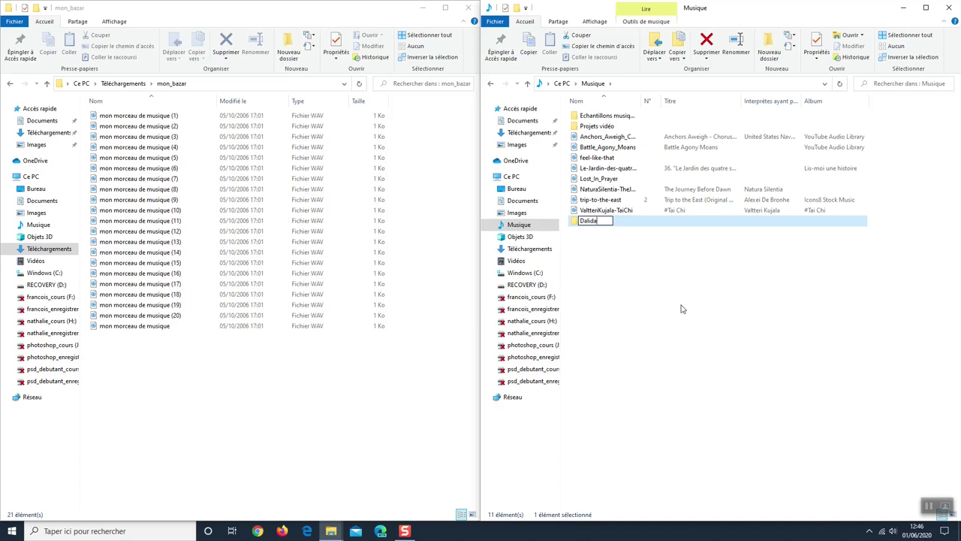
key(Return)
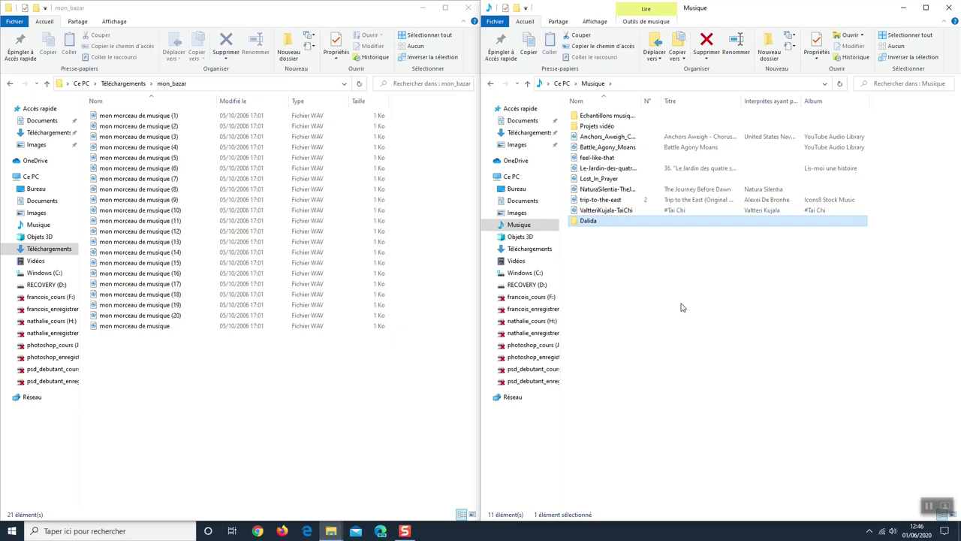
- Open the Dalida folder and move all the remaining WAV music files from mon_bazar into it
double_click(607, 225)
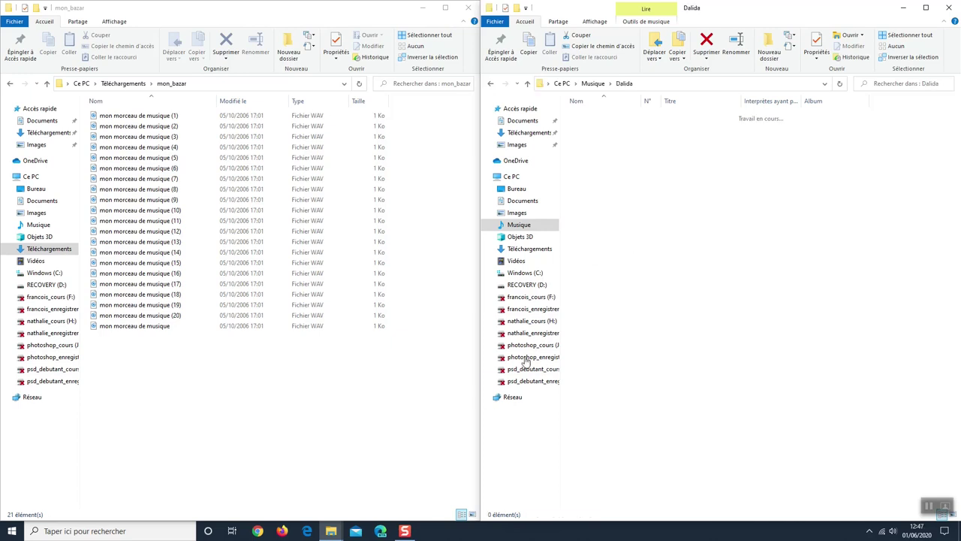
click(165, 119)
key(ctrl+a)
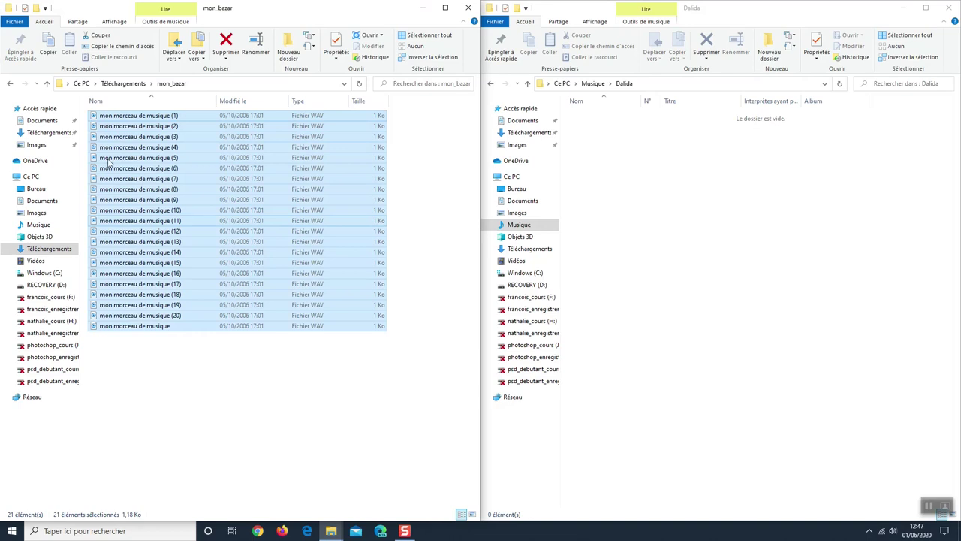
drag(112, 167, 672, 307)
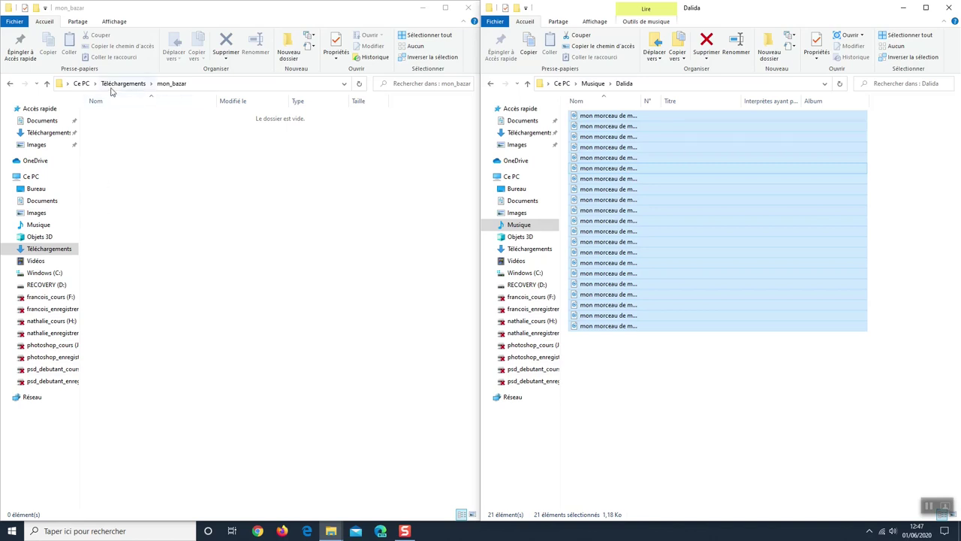
- Return to Téléchargements in the mon_bazar window and delete the emptied mon_bazar folder
click(41, 251)
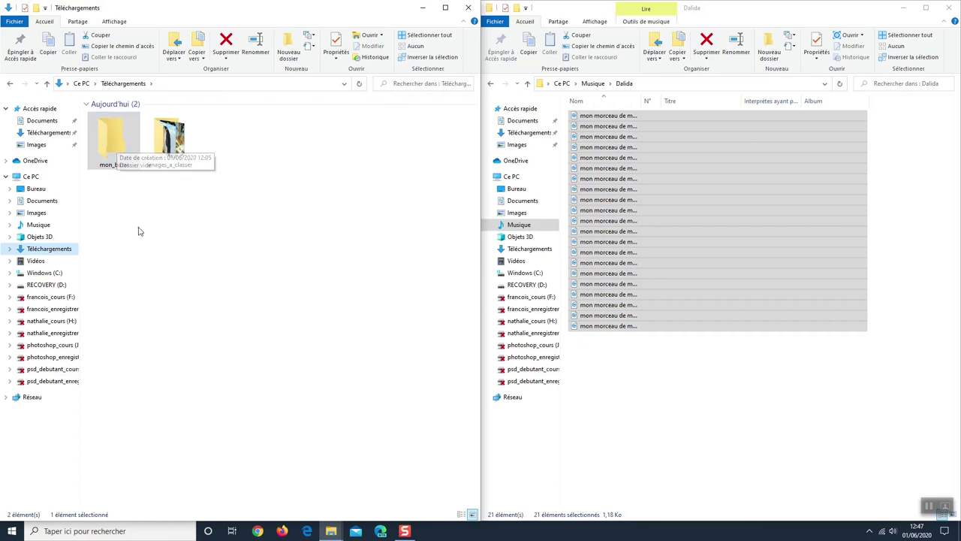
mouse_move(111, 152)
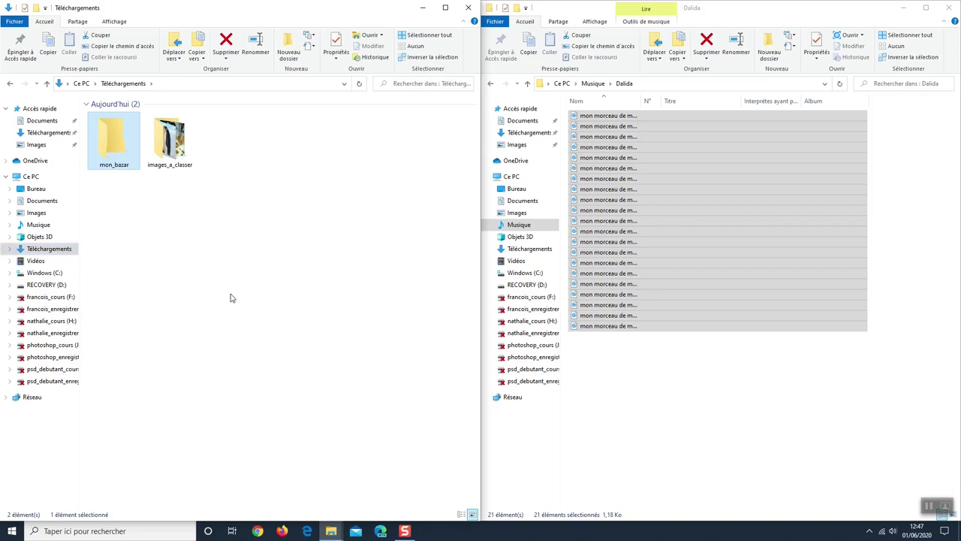
key(Delete)
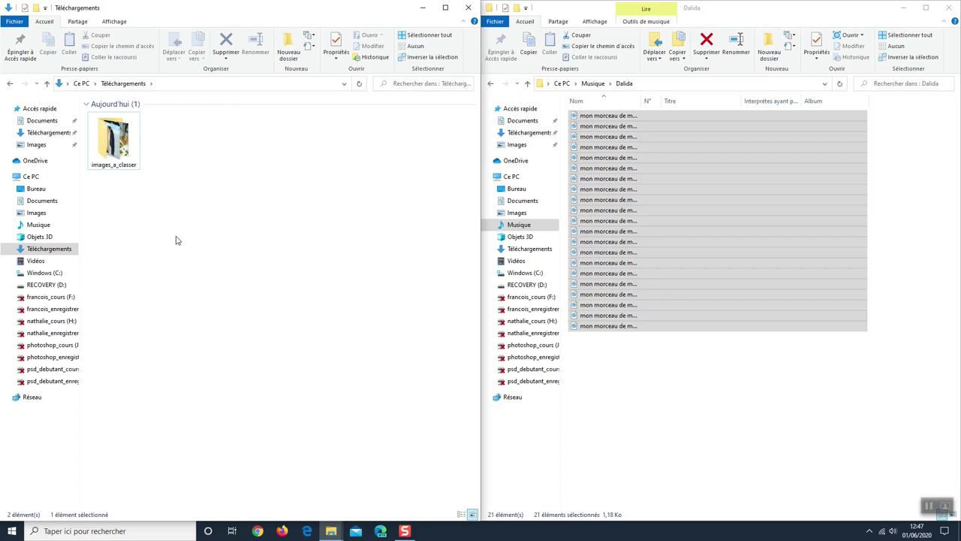
- Open images_a_classer in the Téléchargements window, and create a folder named "Animaux" in Images in the other window
double_click(119, 143)
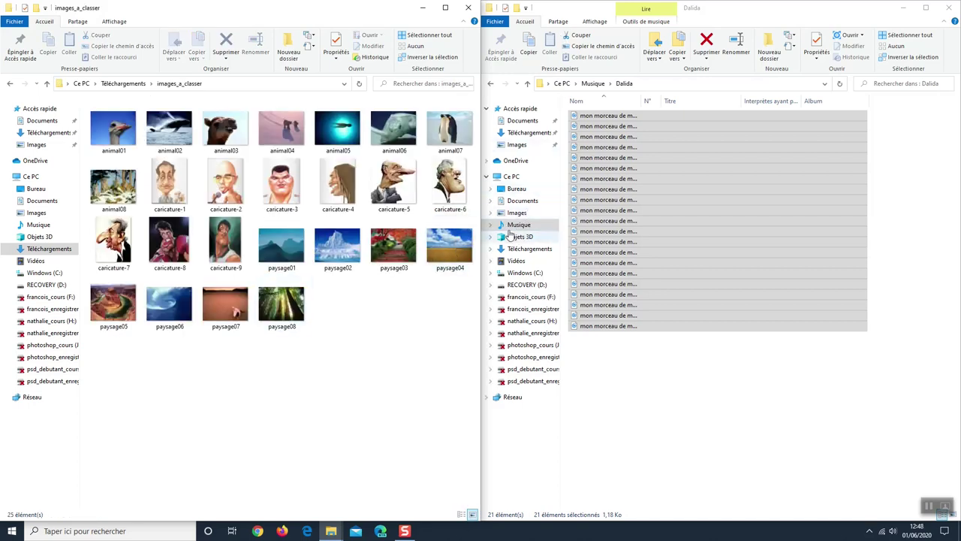
click(516, 213)
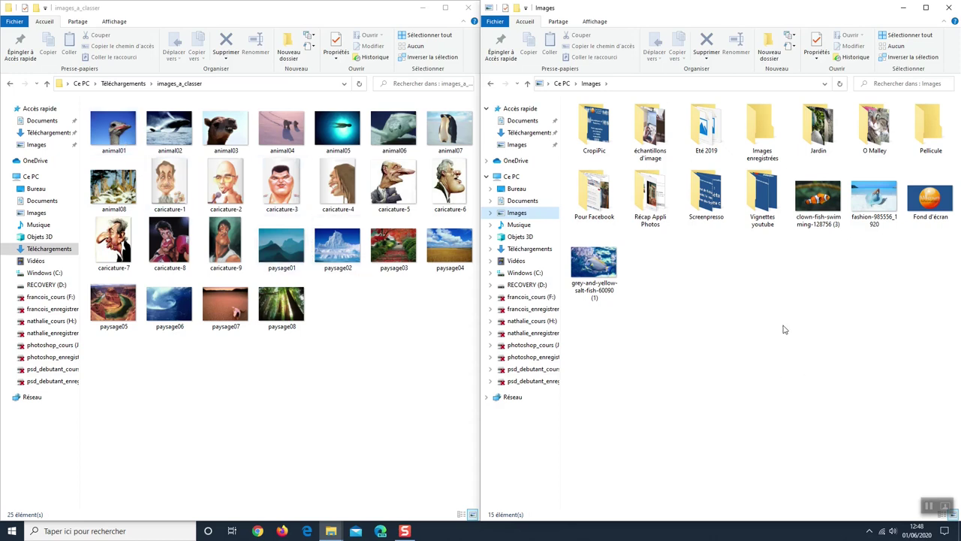
click(767, 51)
text(Animaux)
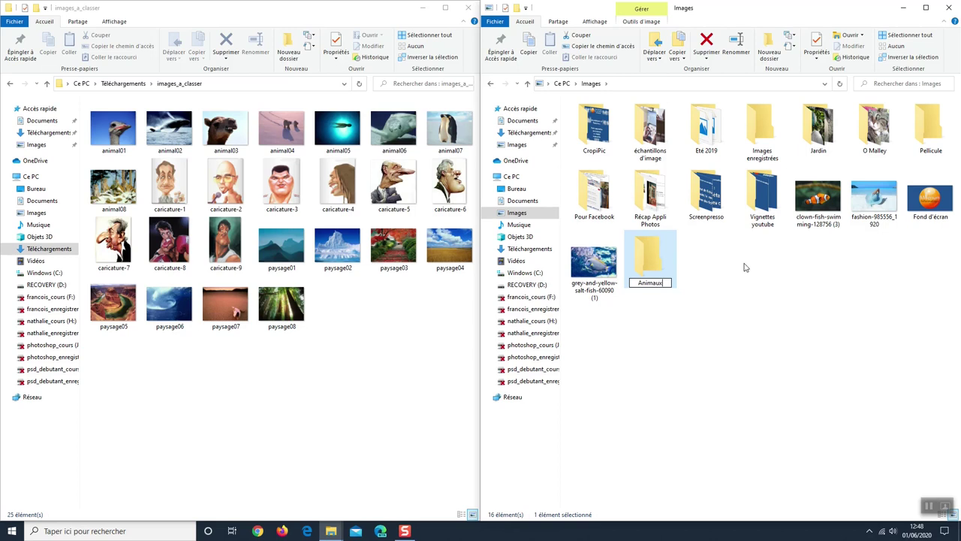
key(Return)
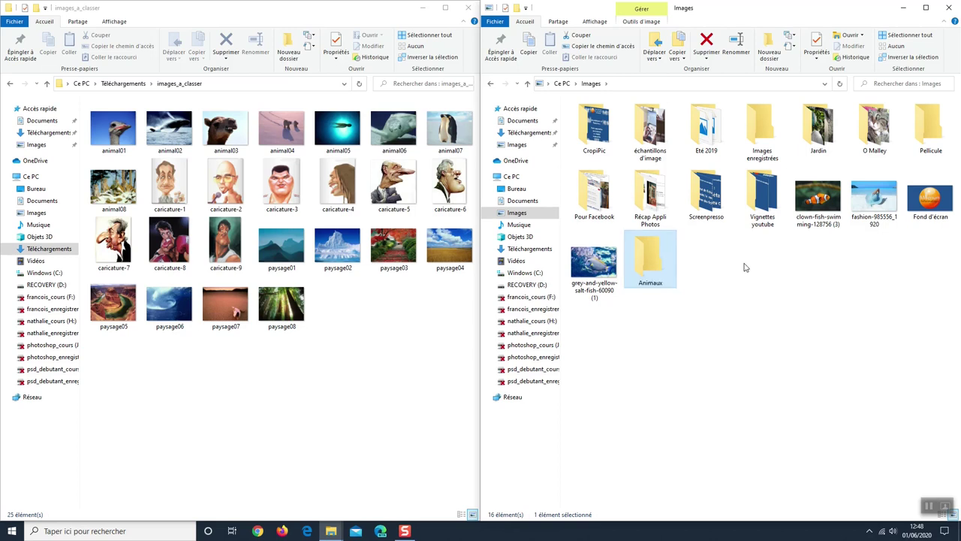
- Open the Animaux folder and move the images animal01 to animal08 from images_a_classer into it
double_click(658, 261)
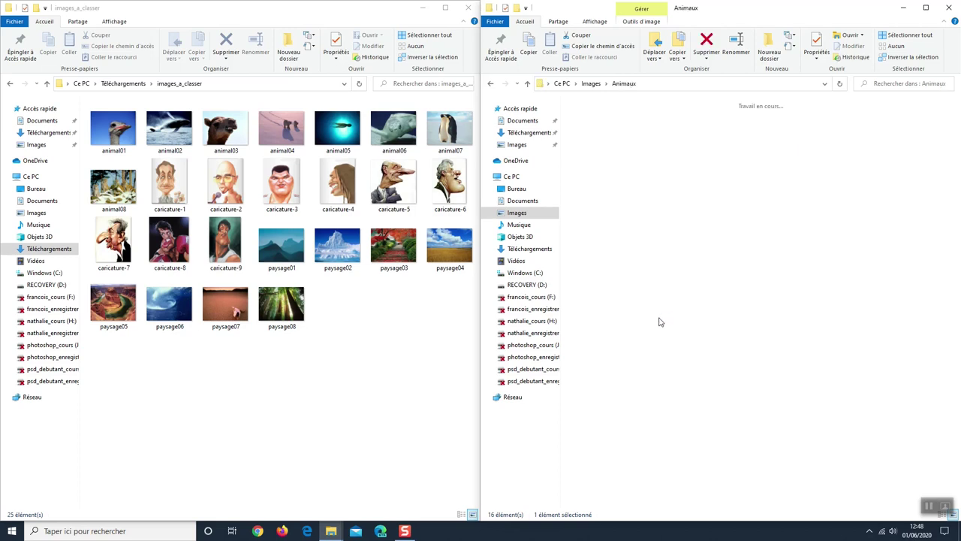
click(104, 148)
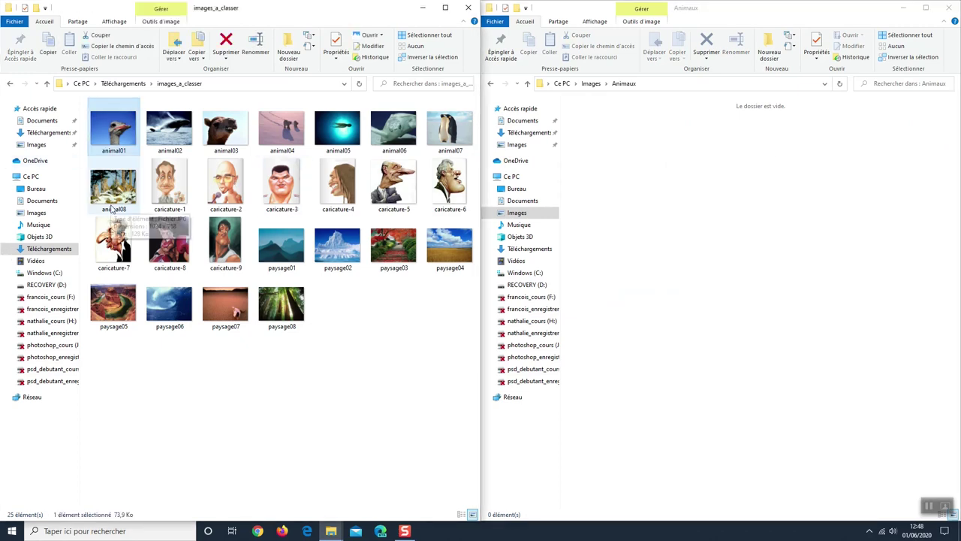
shift+click(114, 190)
drag(114, 190, 639, 247)
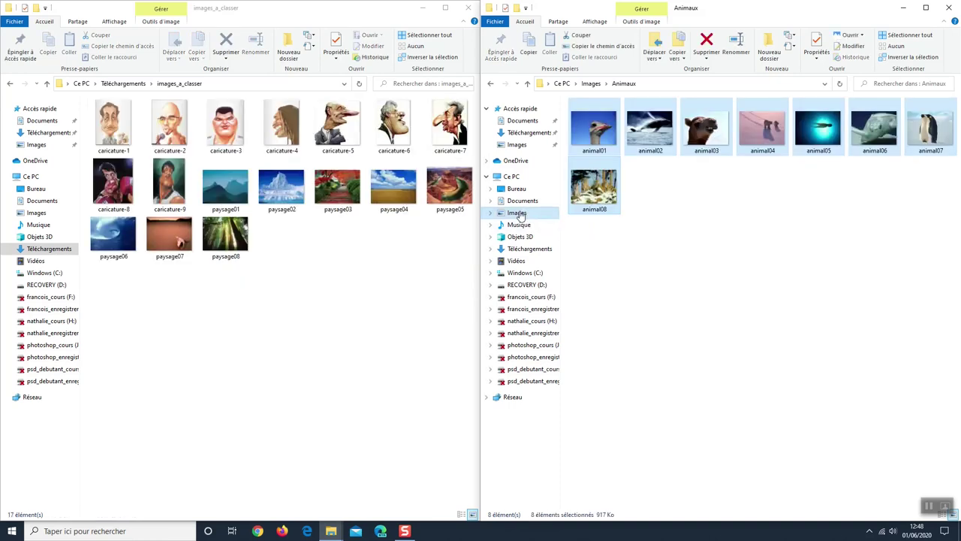
- Return to Images and create a new folder named "Caricatures" there
click(518, 214)
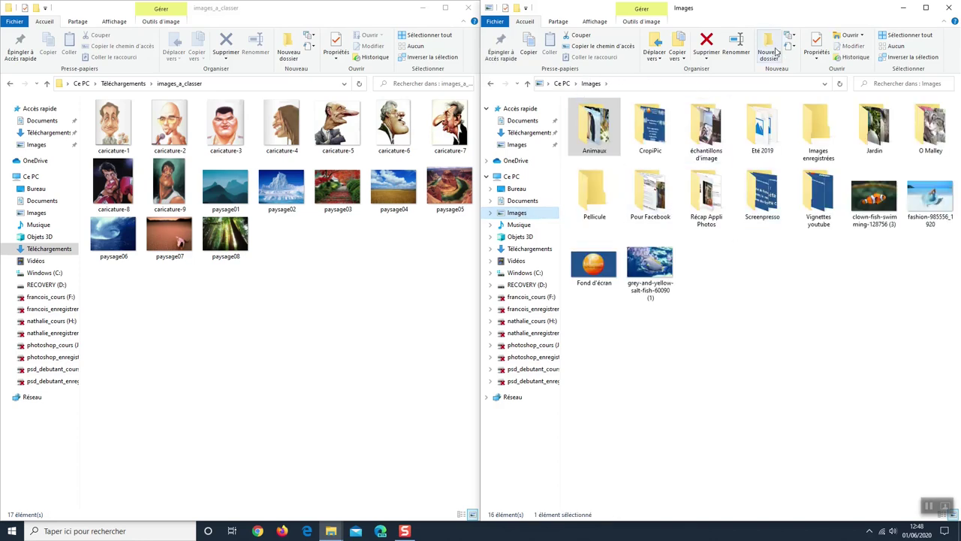
key(ctrl+shift+n)
text(Cari)
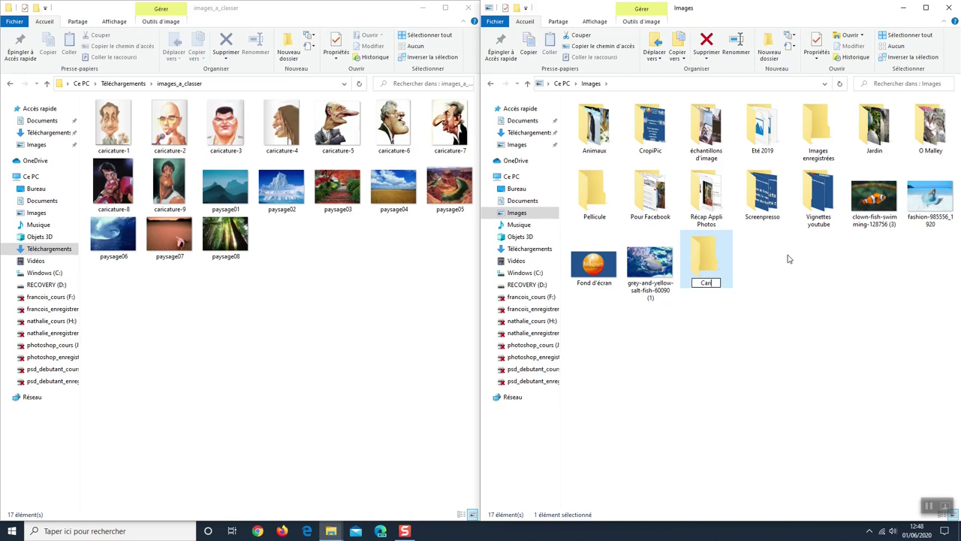
text(catures)
key(Return)
- Open the Caricatures folder and move the images caricature-1 to caricature-9 from images_a_classer into it
double_click(720, 260)
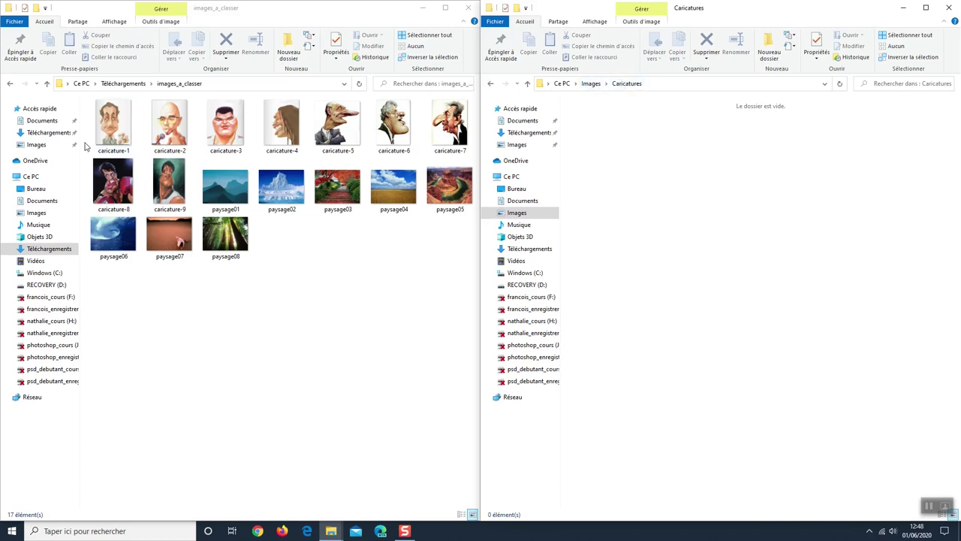
click(113, 127)
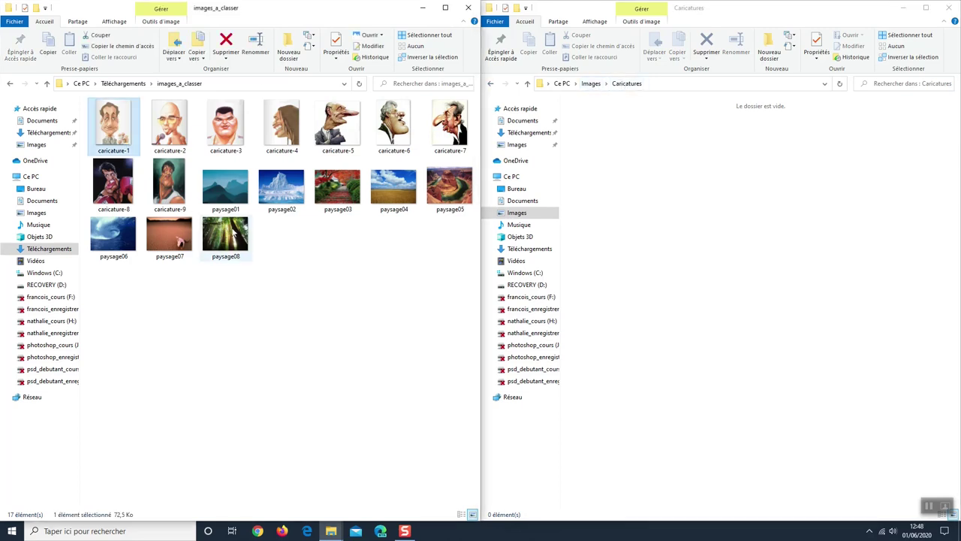
shift+click(169, 184)
drag(169, 184, 728, 285)
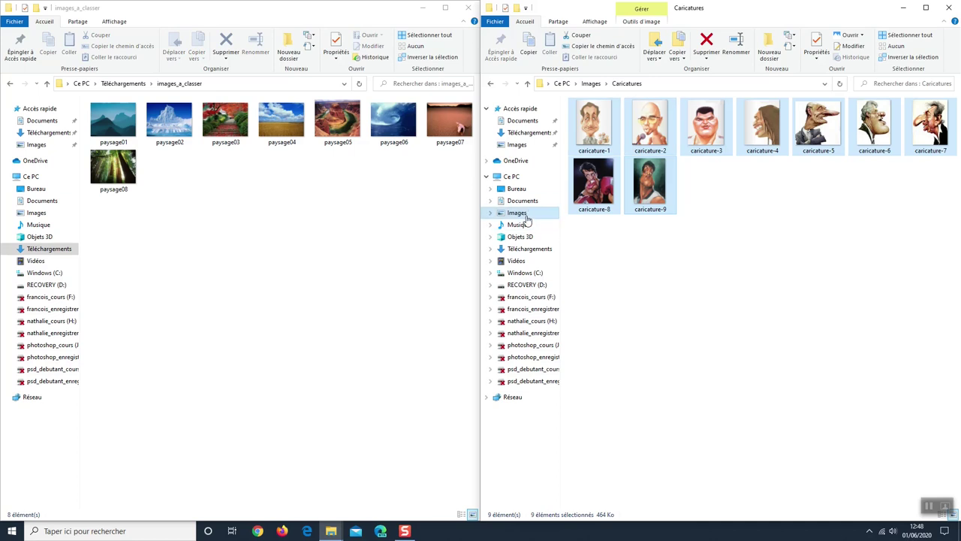
- Go back to Images and create a new folder named "Paysages" there
click(525, 213)
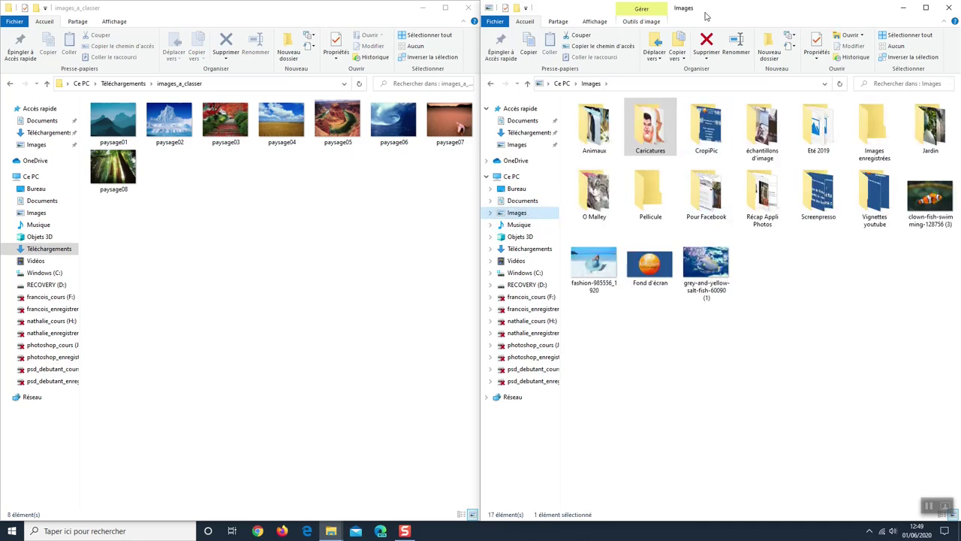
click(767, 46)
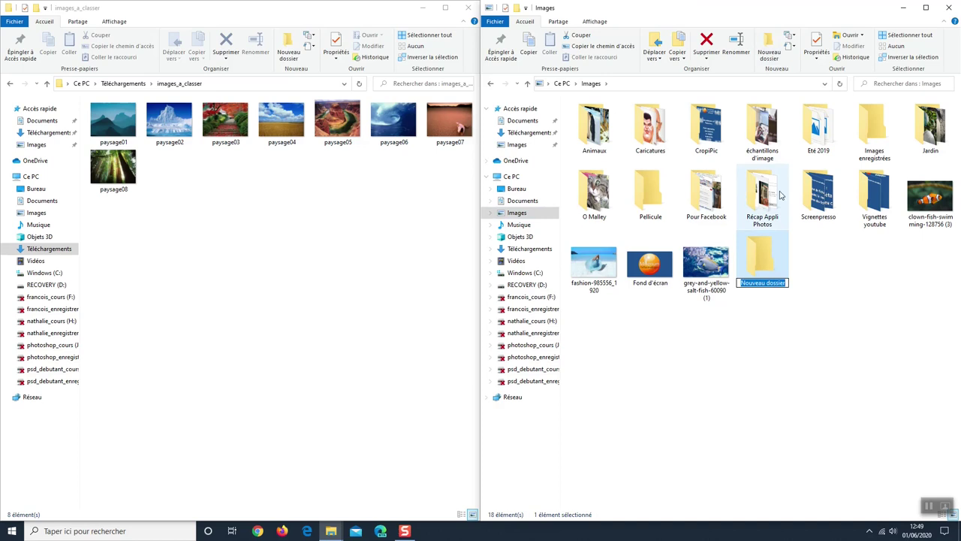
text(Paysages)
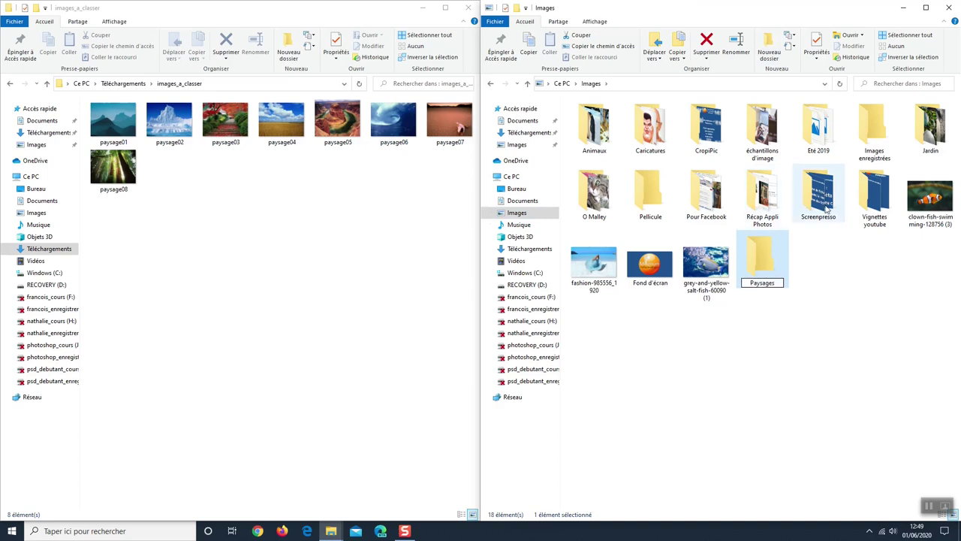
key(Return)
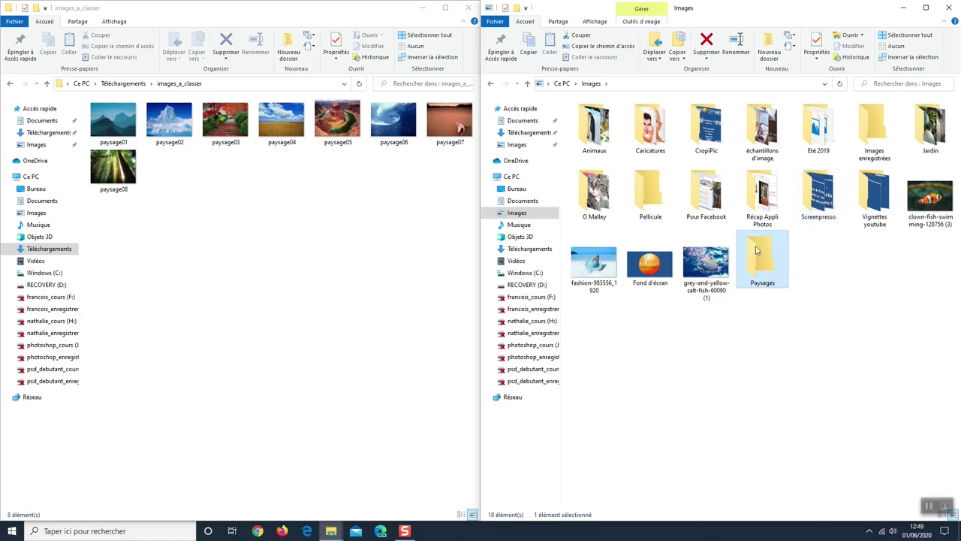
- Open the Paysages folder and move the images paysage01 to paysage08 from images_a_classer into it
double_click(761, 263)
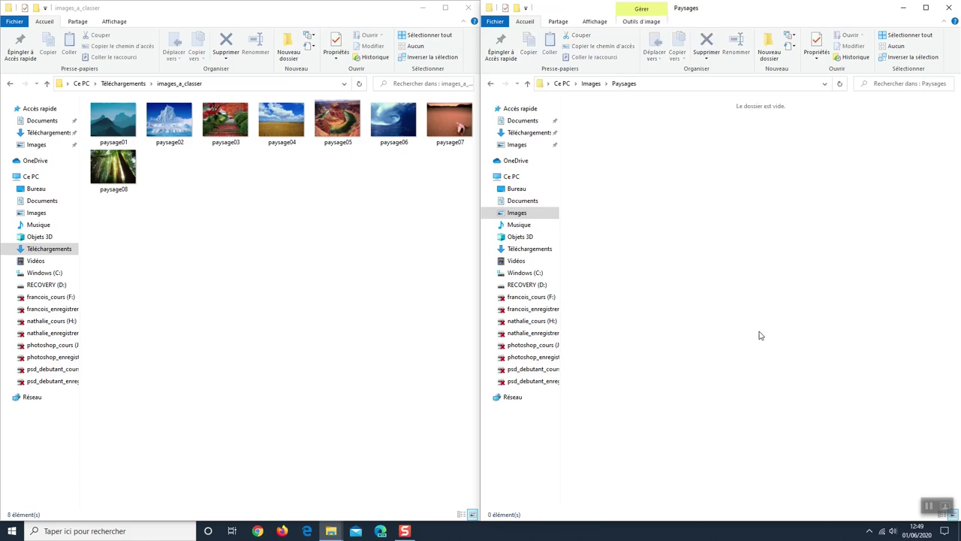
click(113, 124)
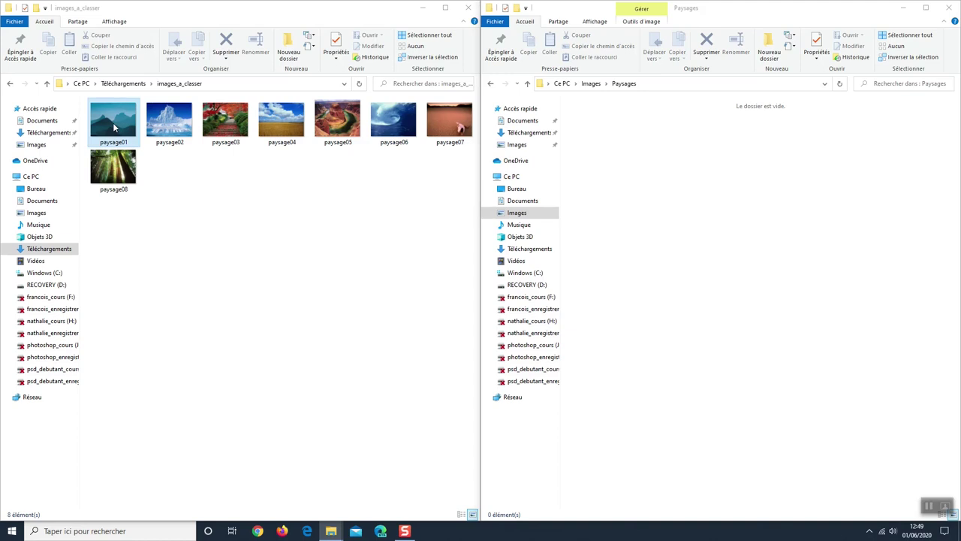
shift+click(124, 175)
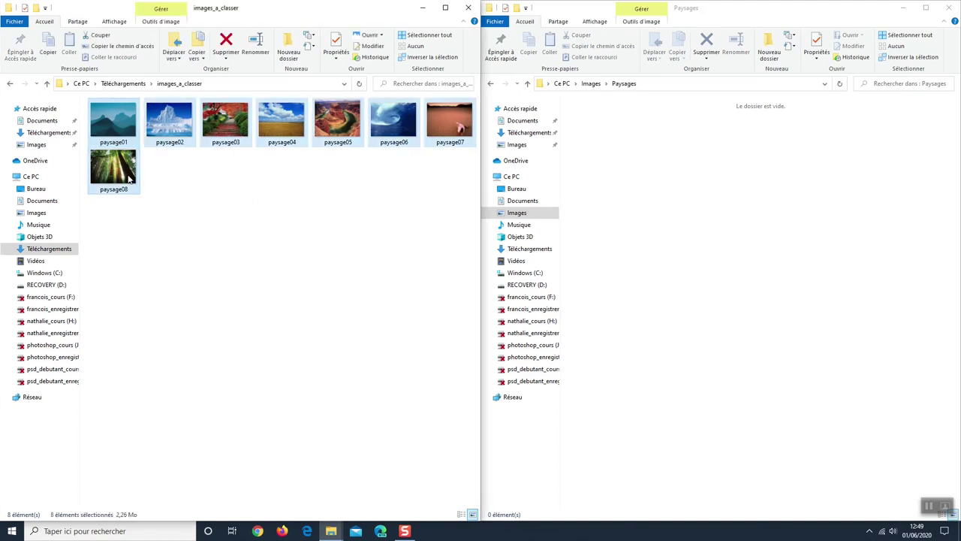
drag(122, 173, 712, 242)
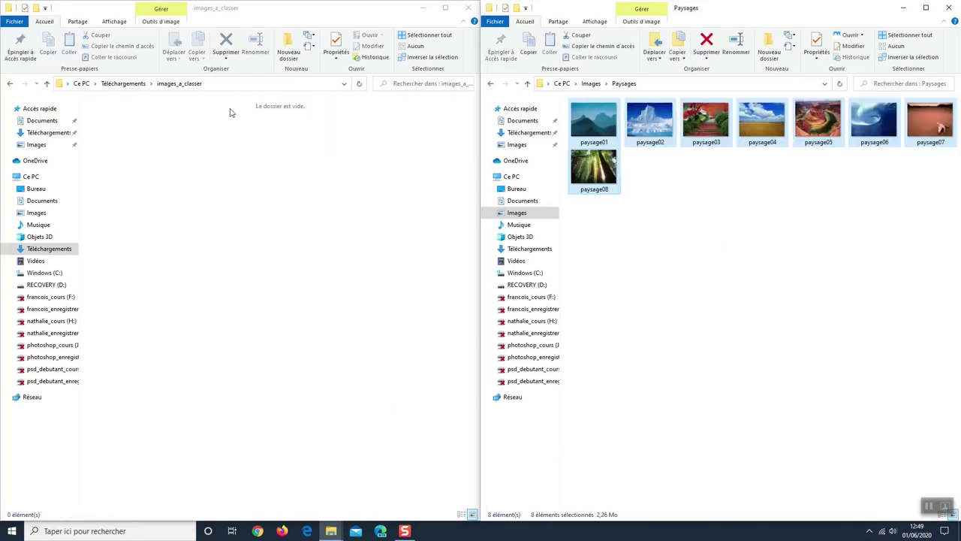
- Delete the emptied images_a_classer folder from Téléchargements, and return to Images in the other window
click(31, 252)
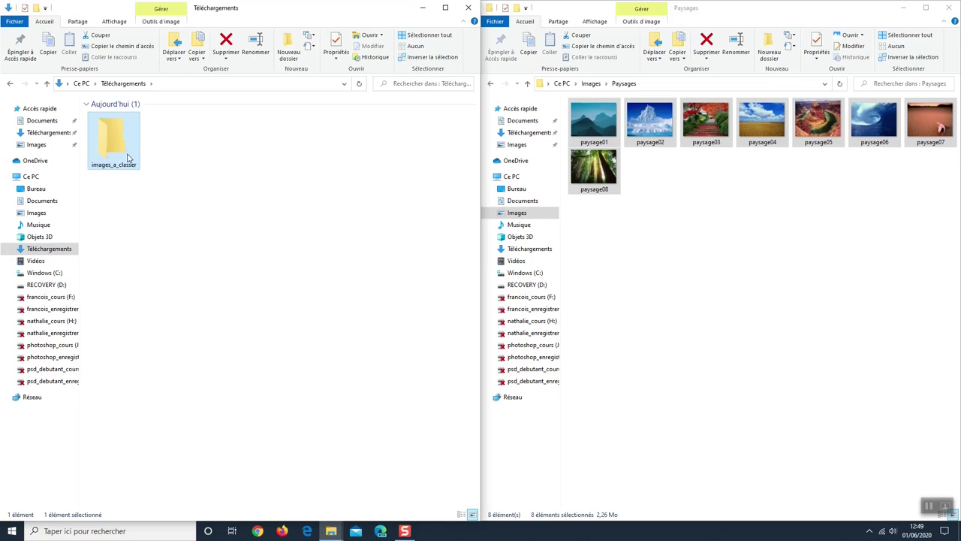
key(Delete)
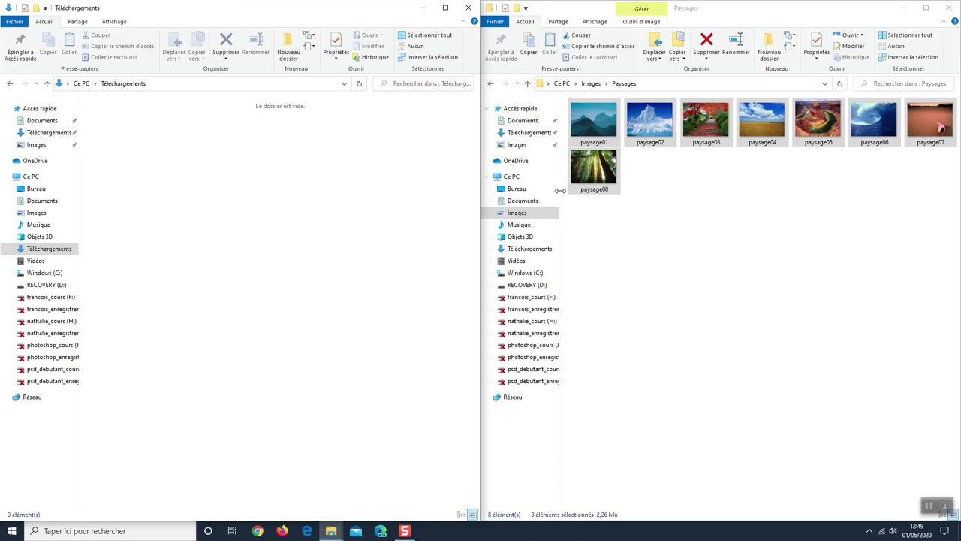
click(517, 215)
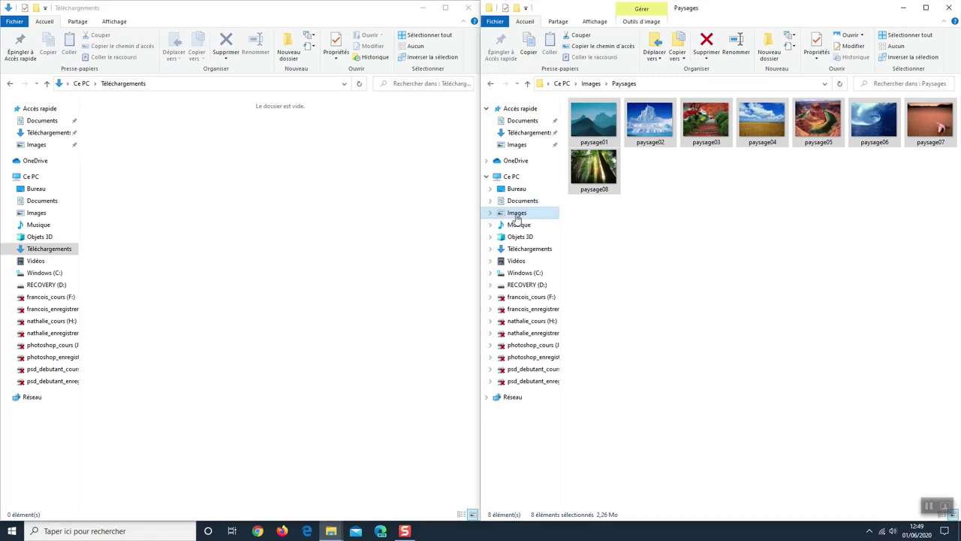